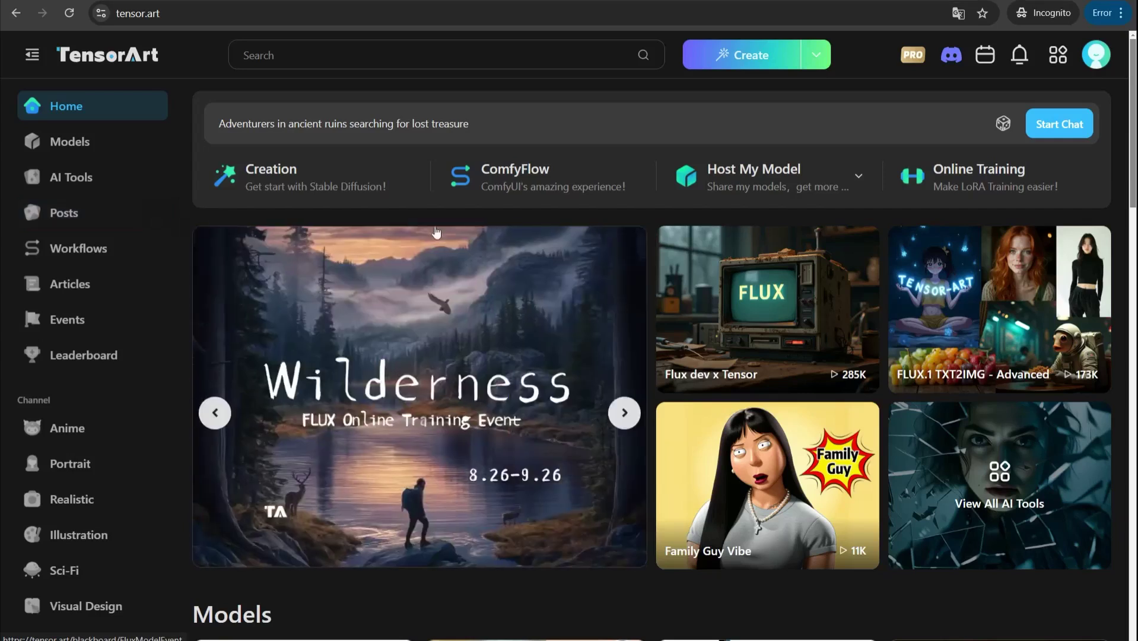
Step: Open the AI Tools section of TensorArt and browse through the available tools
mouse_move(742, 59)
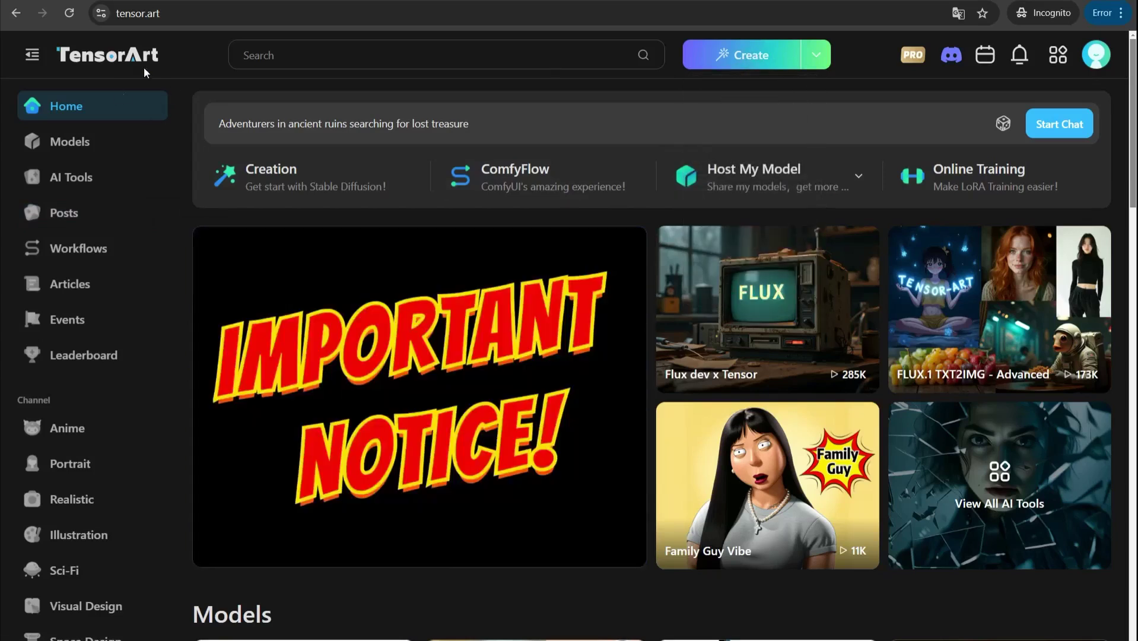
left_click(59, 185)
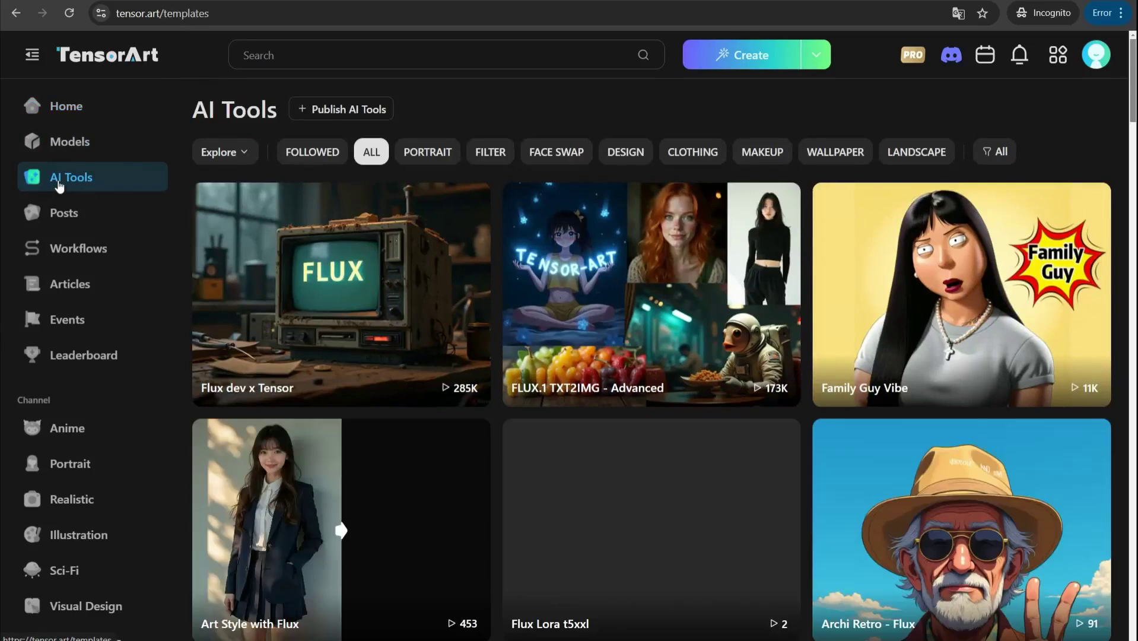
scroll(469, 373, "down", 5)
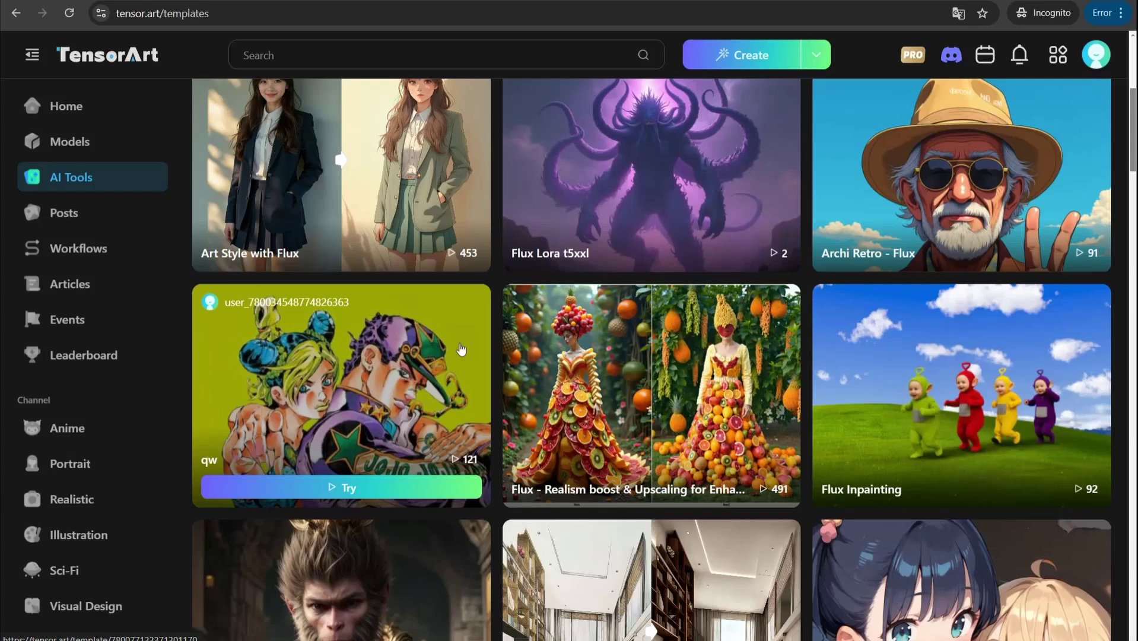
scroll(461, 349, "down", 2)
scroll(398, 397, "down", 6)
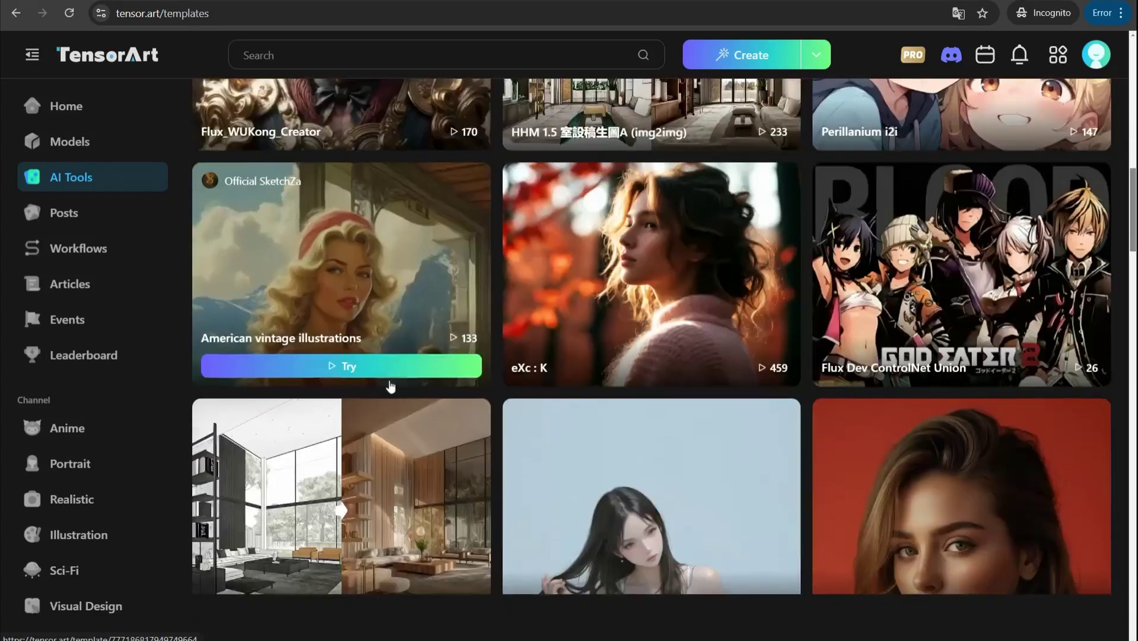
scroll(390, 387, "down", 8)
scroll(394, 389, "up", 3)
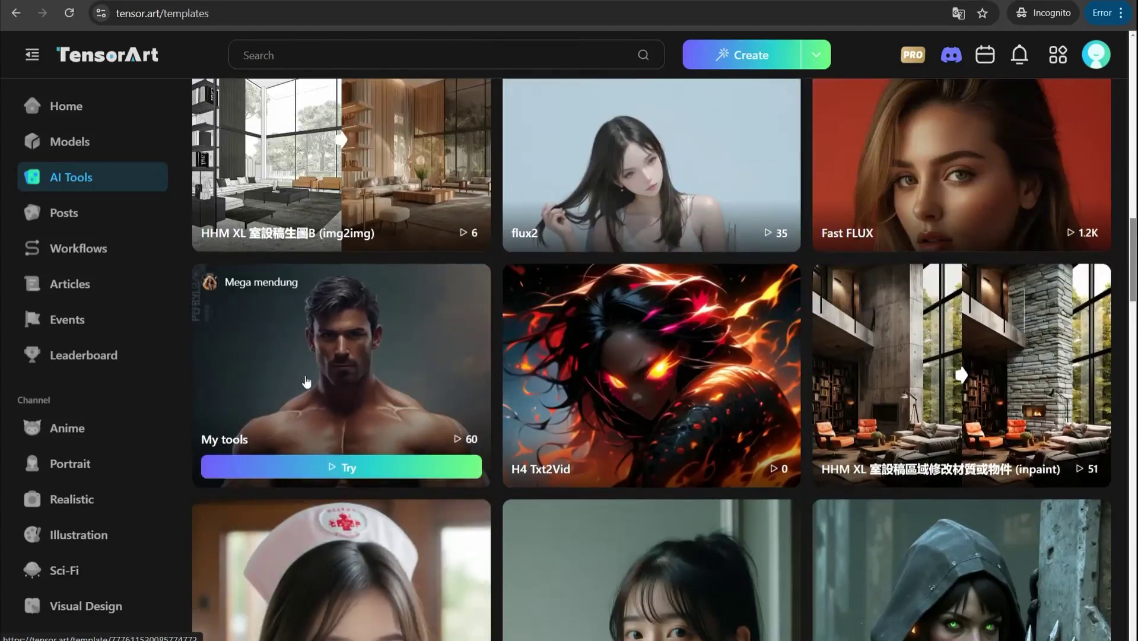
Step: Search TensorArt for "clothes" and open the Change Clothes - Virtual Try-On - catVTON tool
left_click(416, 54)
type("c")
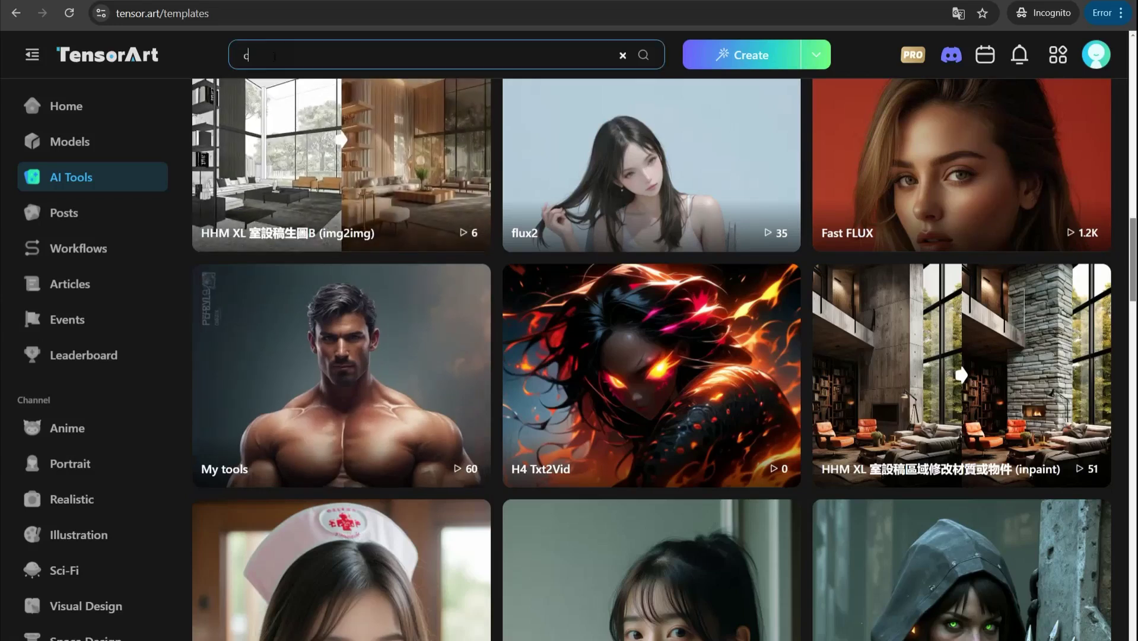
type("lothes")
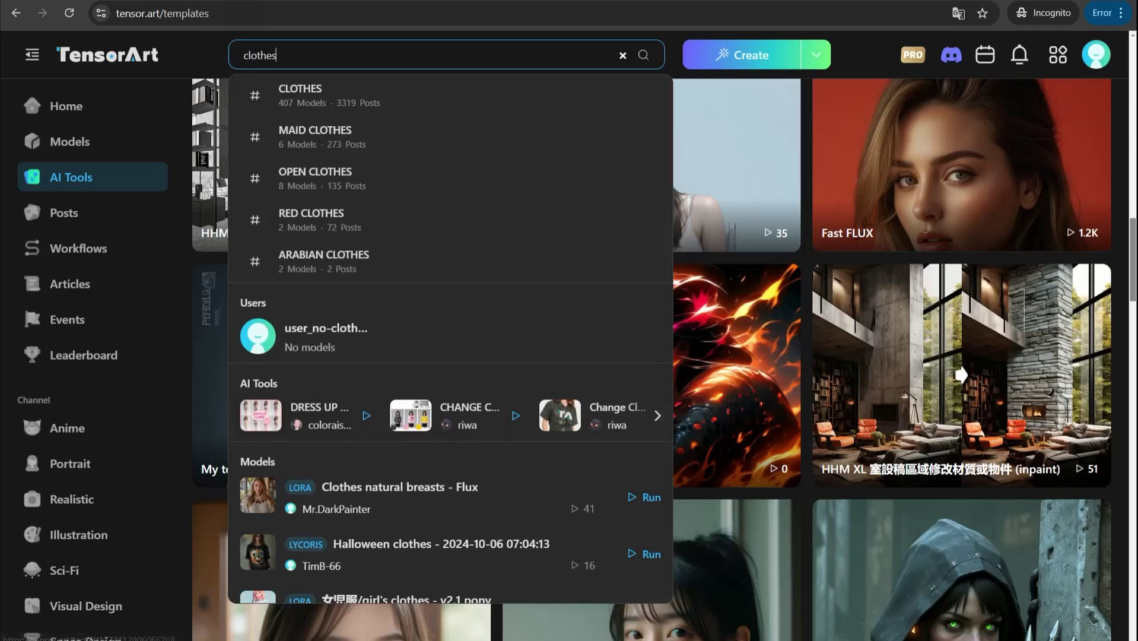
left_click(209, 237)
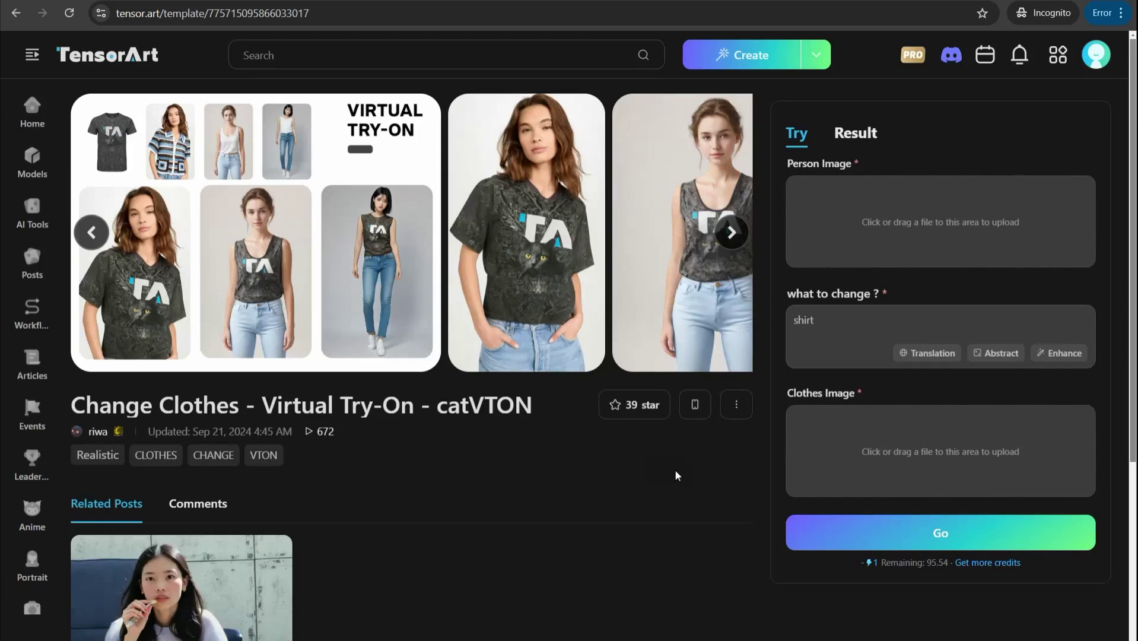
Step: Generate a shirt swap from the white T-shirt man photo and the yellow sleeveless top image, and download the result
left_click_drag(845, 261, 878, 237)
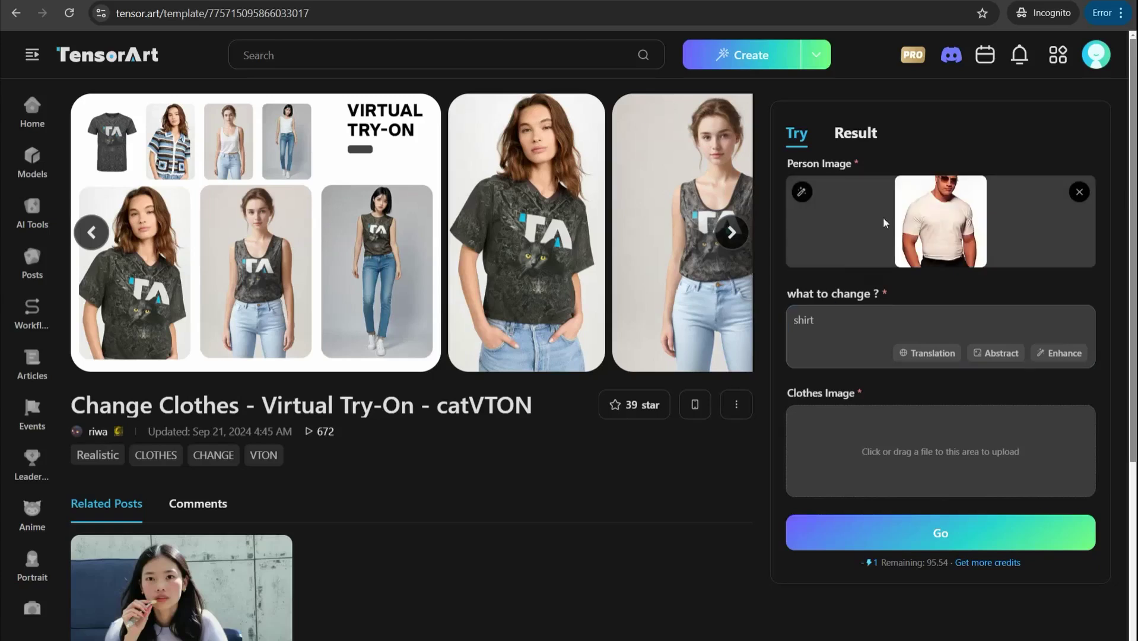
left_click(851, 324)
left_click(886, 452)
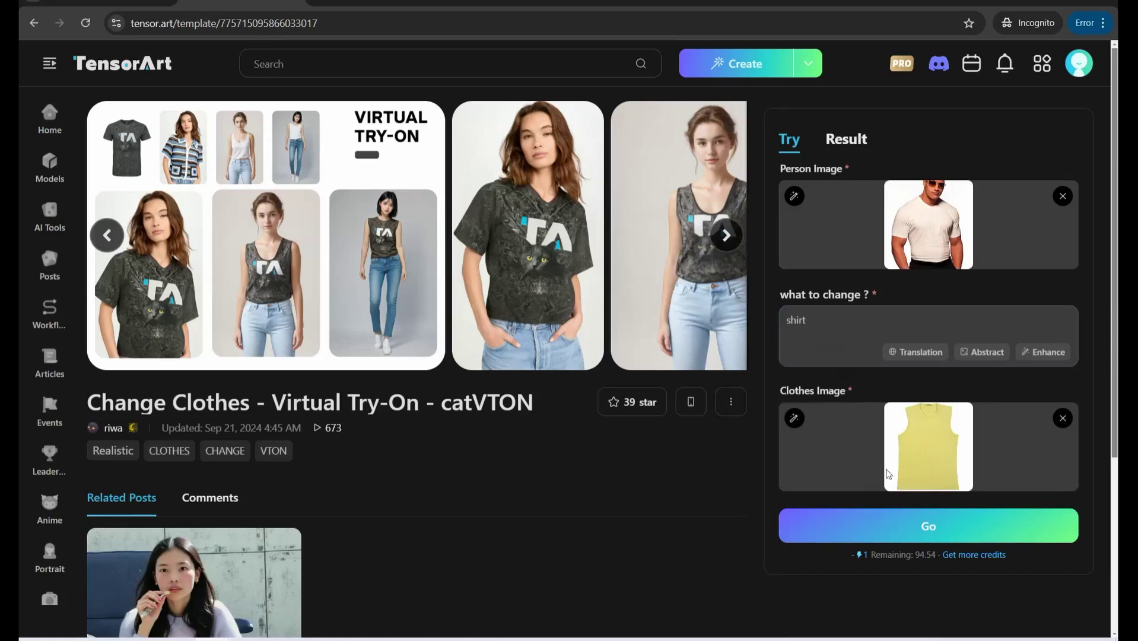
left_click(924, 526)
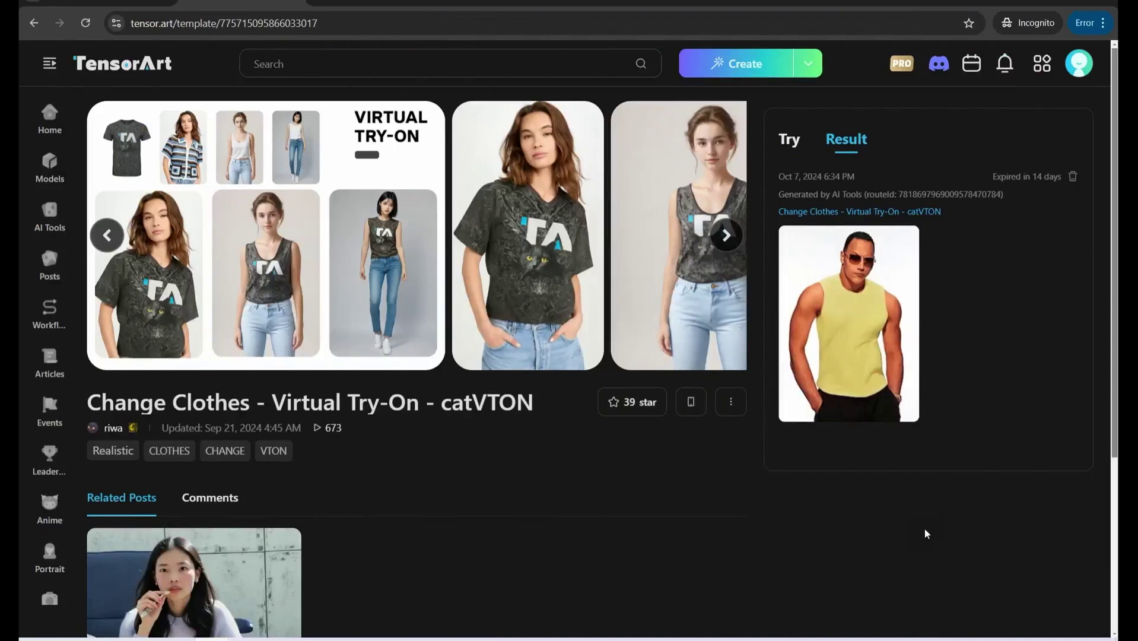
mouse_move(896, 340)
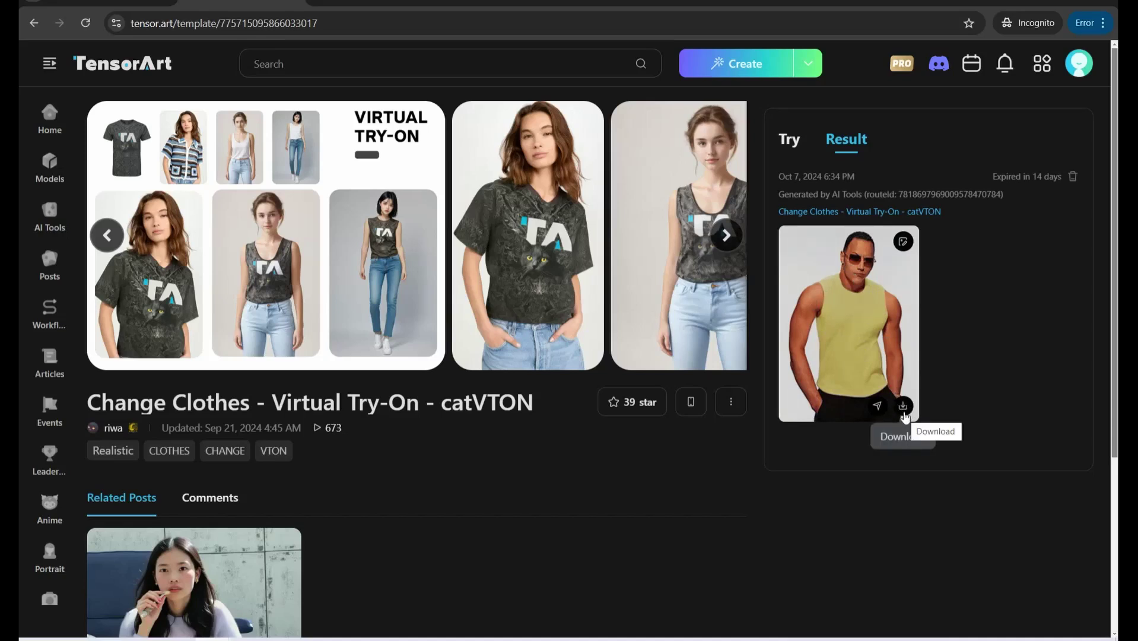
left_click(903, 407)
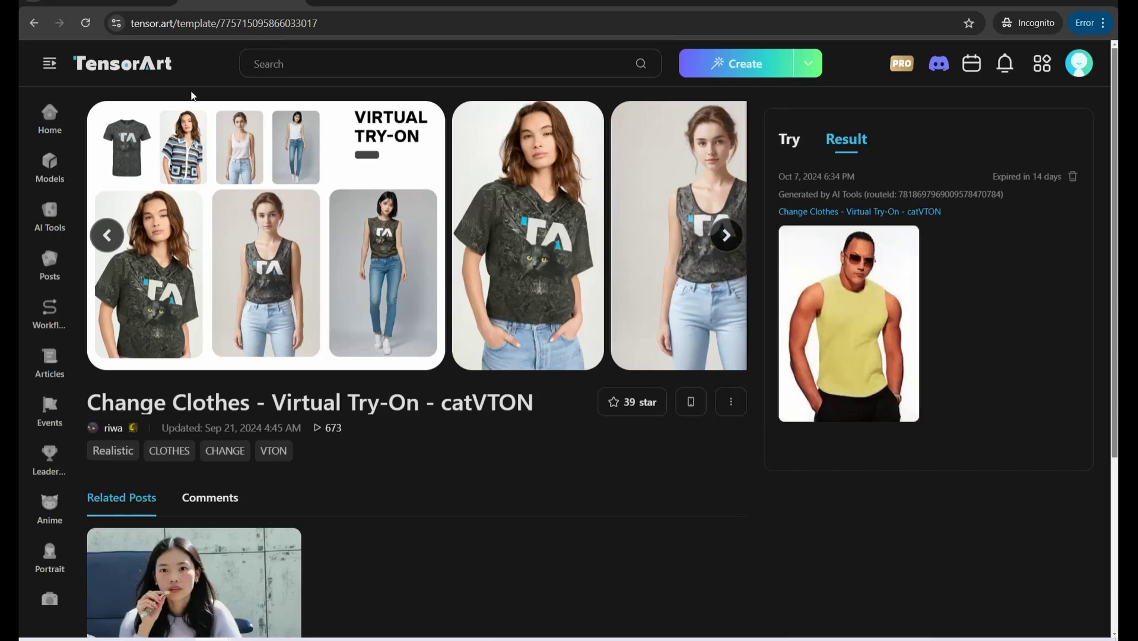
Step: Open the Try Any Clothing tool and upload the black floral shirt as upper dressing and the red shorts as lower dressing
left_click(370, 3)
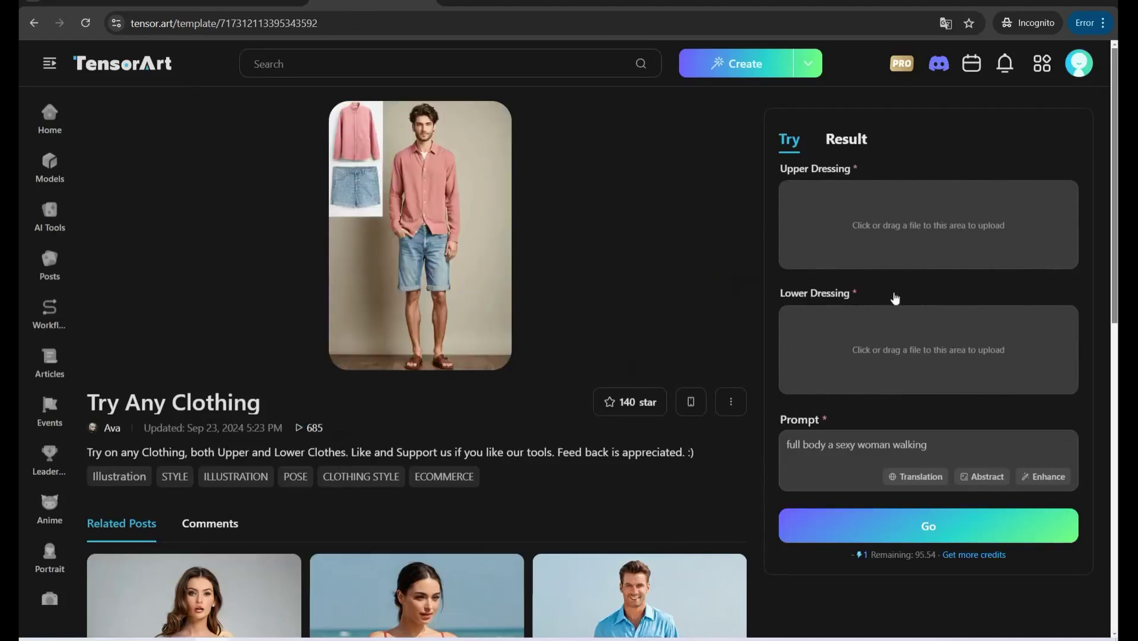
left_click(857, 454)
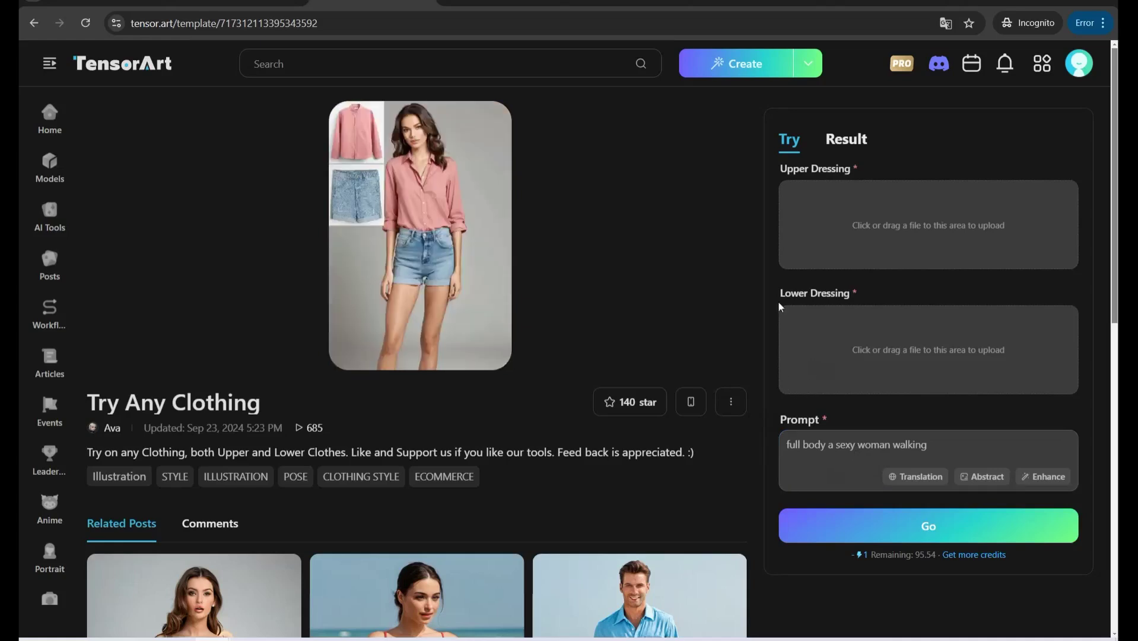
left_click(908, 235)
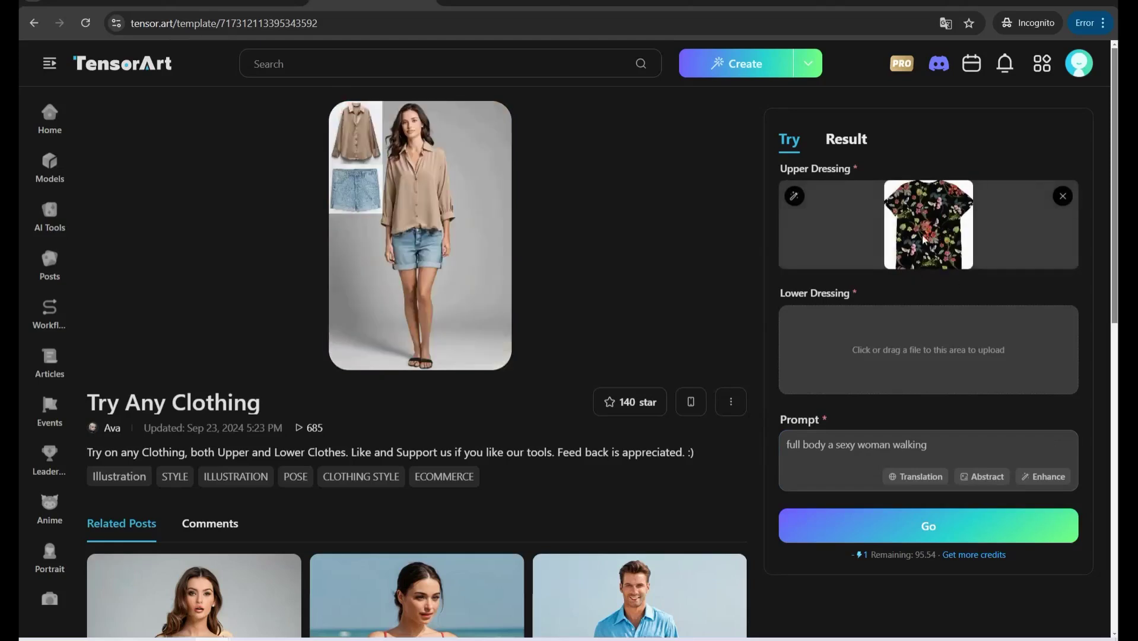
left_click(863, 349)
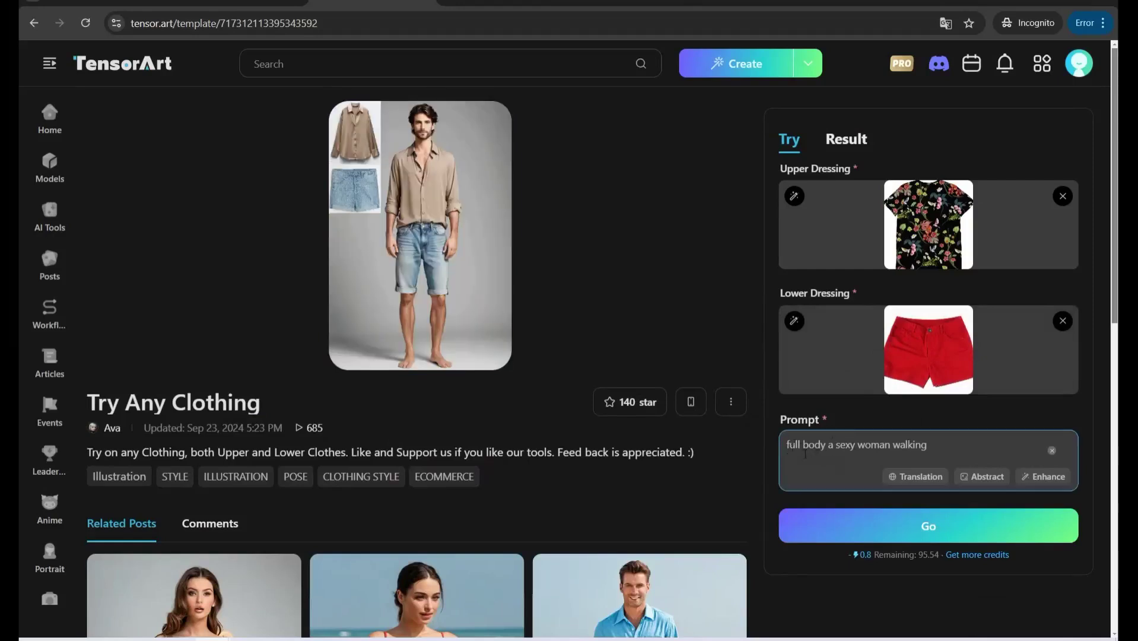
Step: Change the prompt to "full body a a fit man walking" and generate the outfit image
left_click_drag(891, 450, 837, 449)
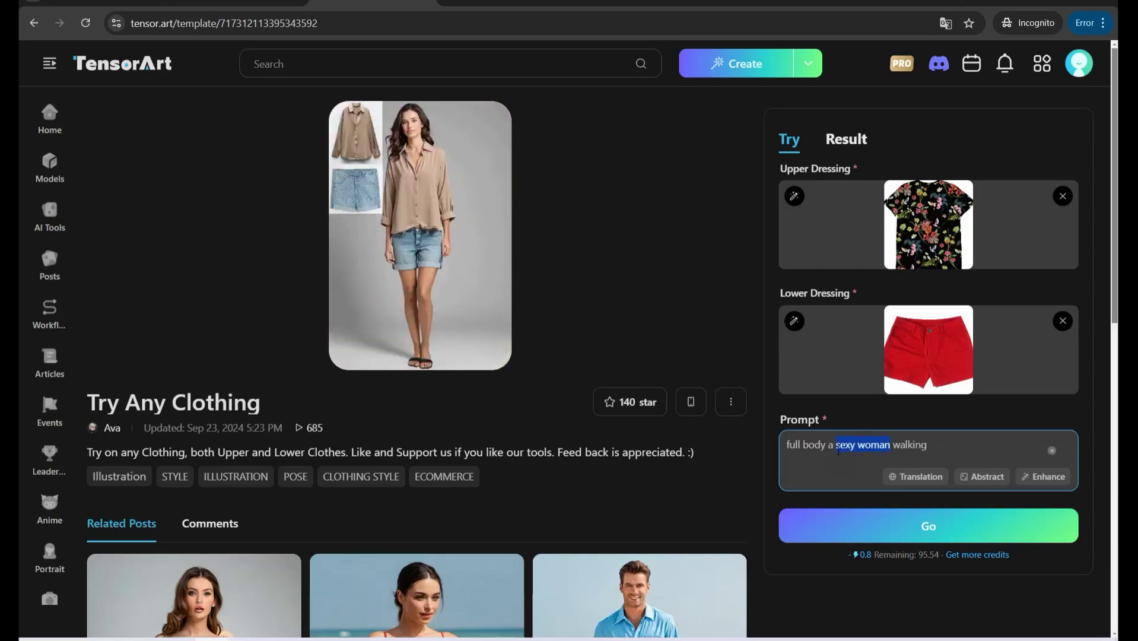
type("a fit")
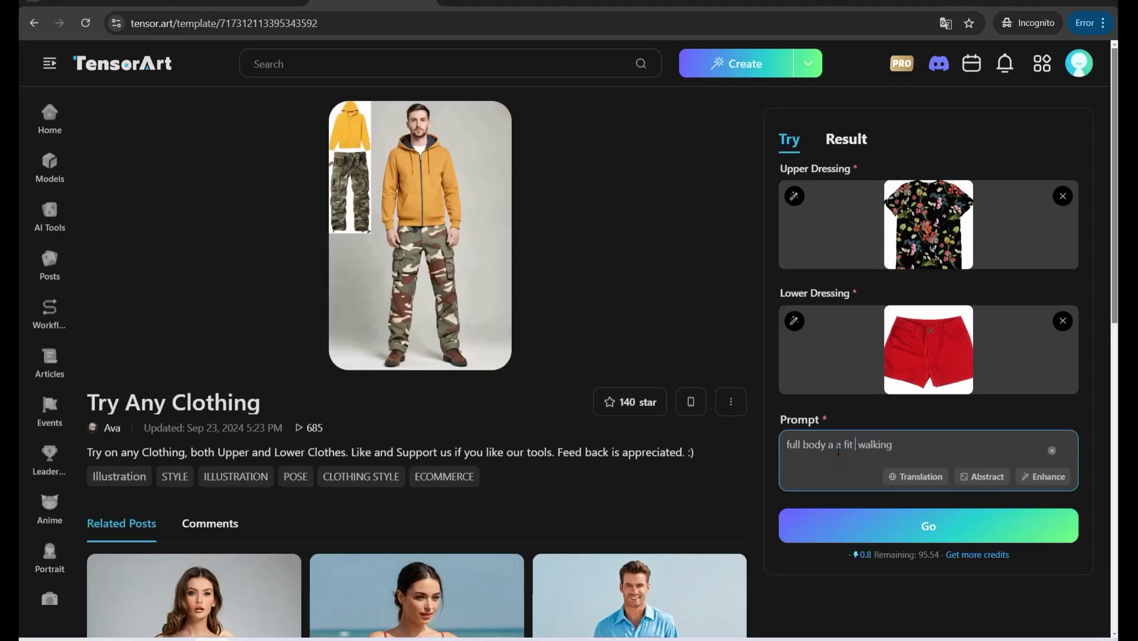
type(" man")
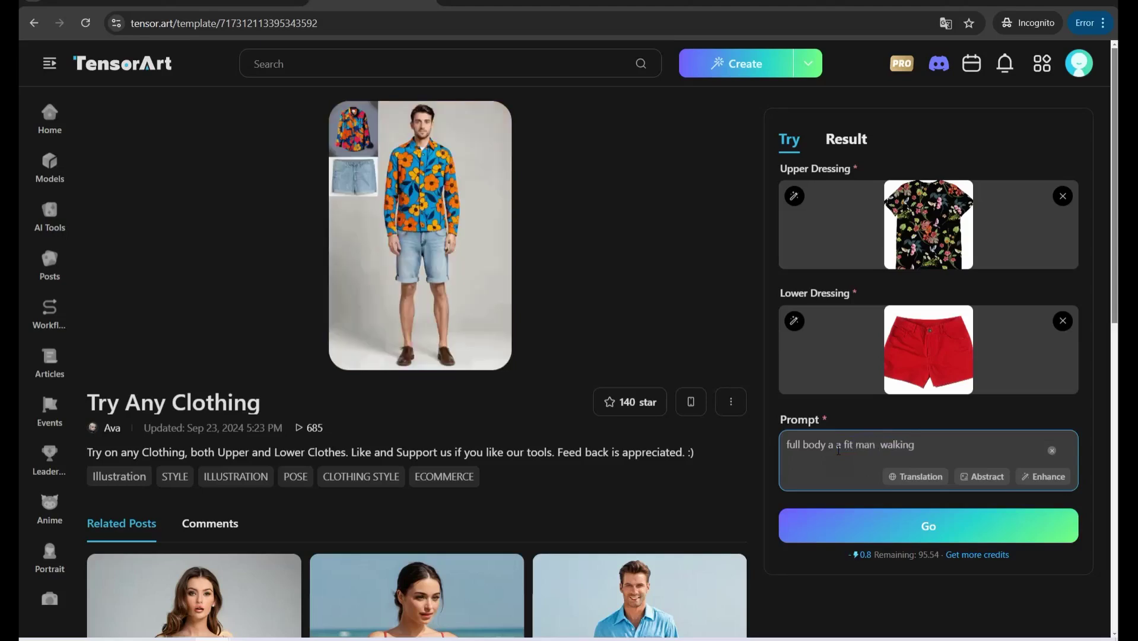
key("BackSpace")
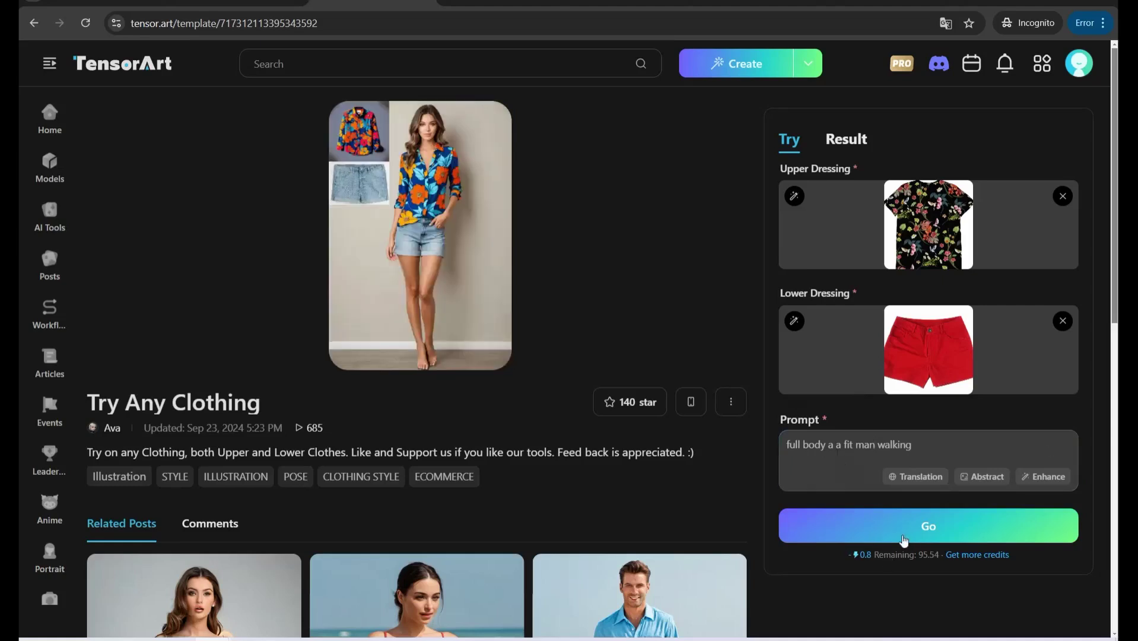
left_click(903, 527)
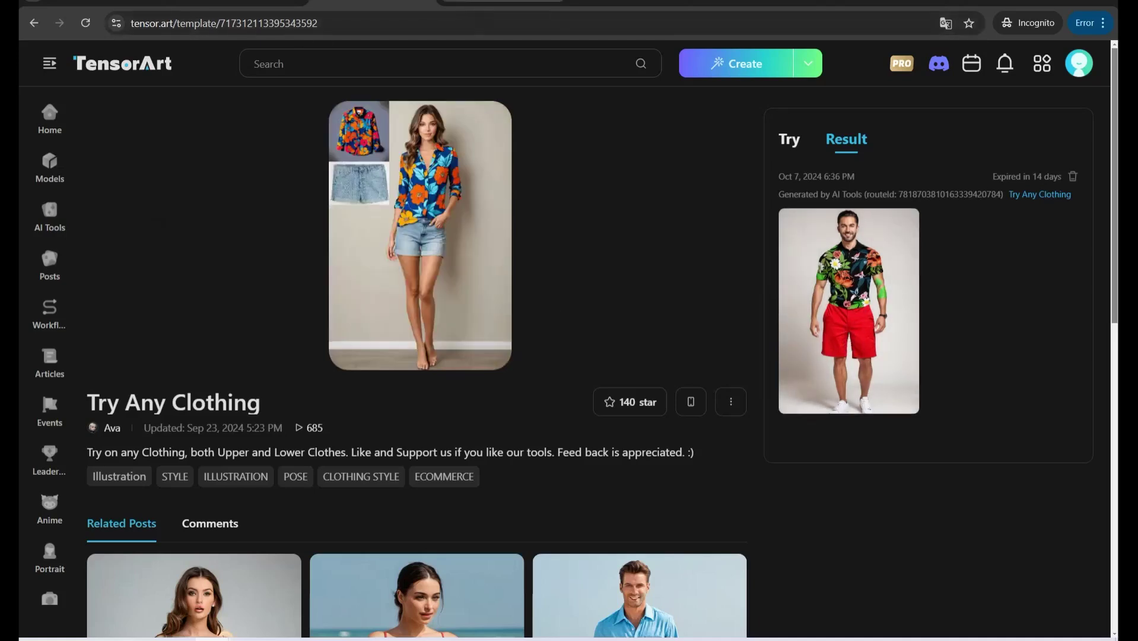
Step: Open the CHANGE CLOTHES PATTERN tool and upload the white T-shirt man as base image and the black floral shirt as clothes pattern
left_click(502, 3)
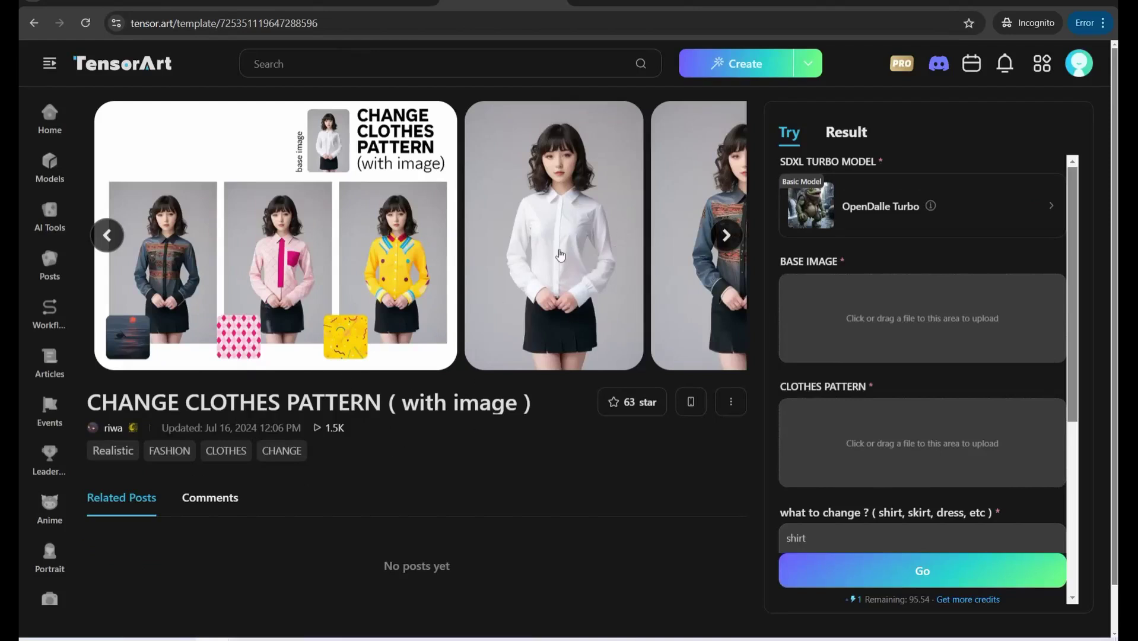
left_click(860, 327)
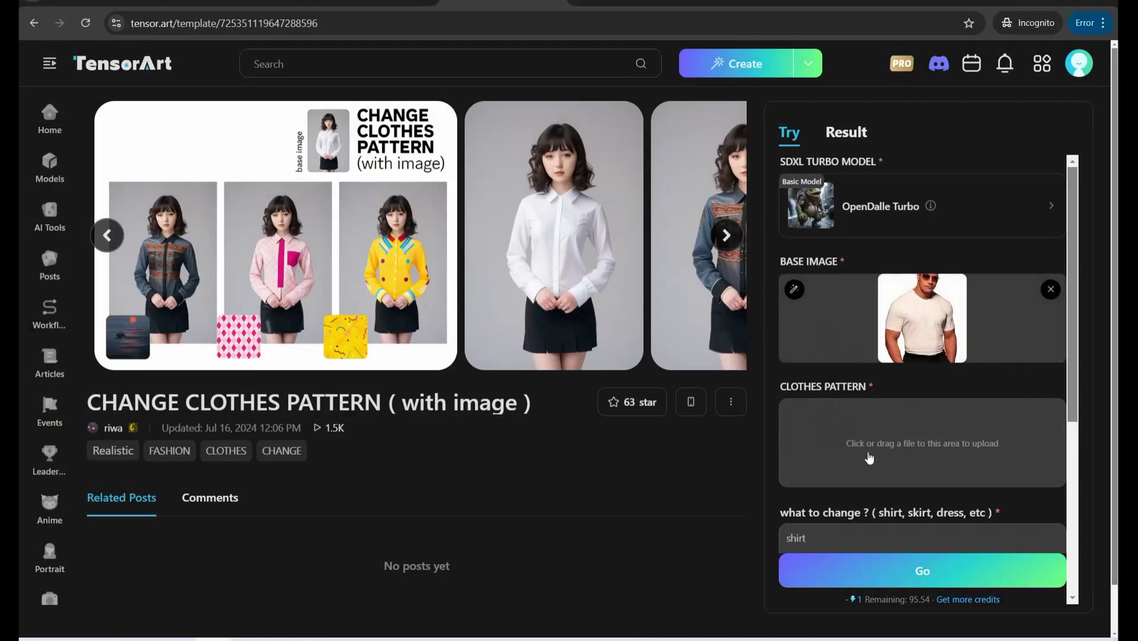
left_click(859, 449)
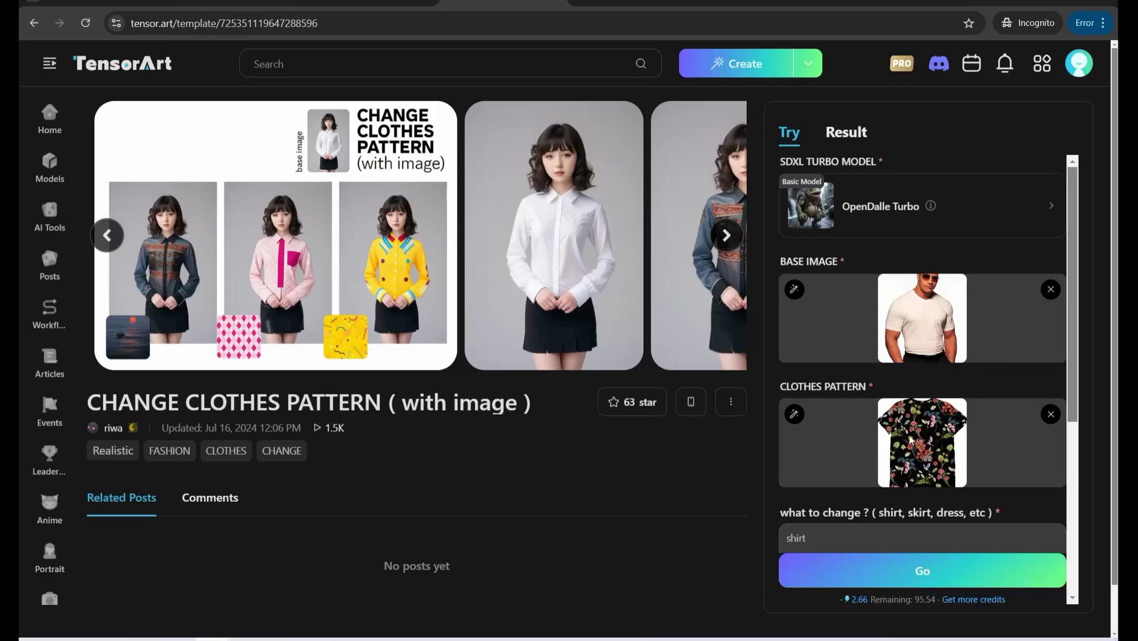
Step: Set what to change to "t-shirt" and start the pattern generation with the default prompts and style
scroll(920, 442, "down", 1)
left_click(843, 471)
left_click(834, 471)
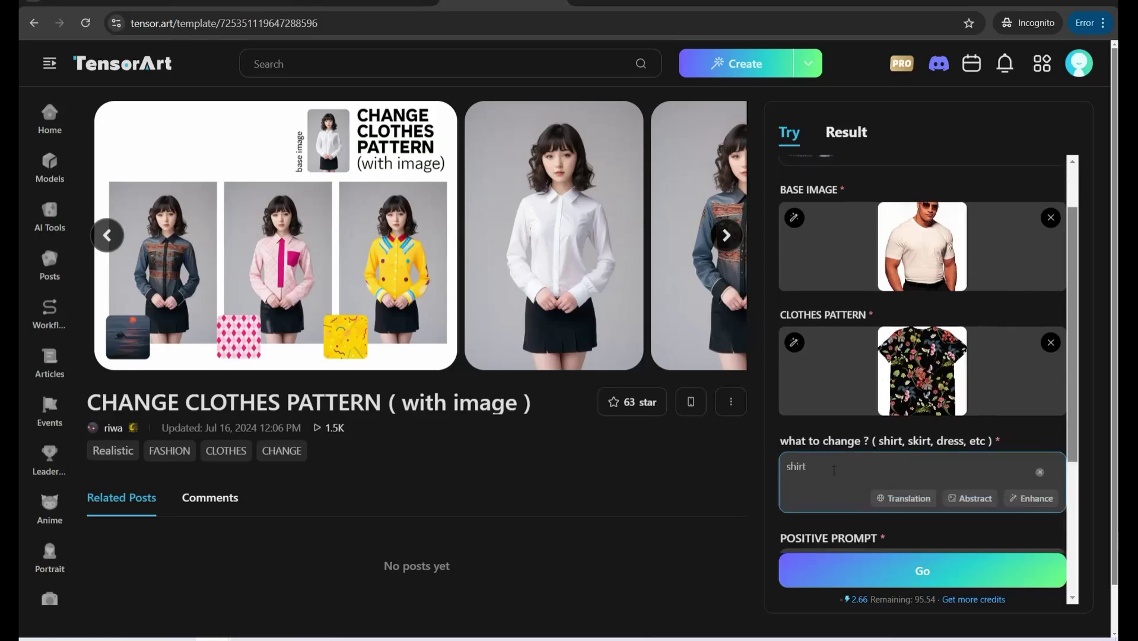
left_click(787, 467)
type("t-")
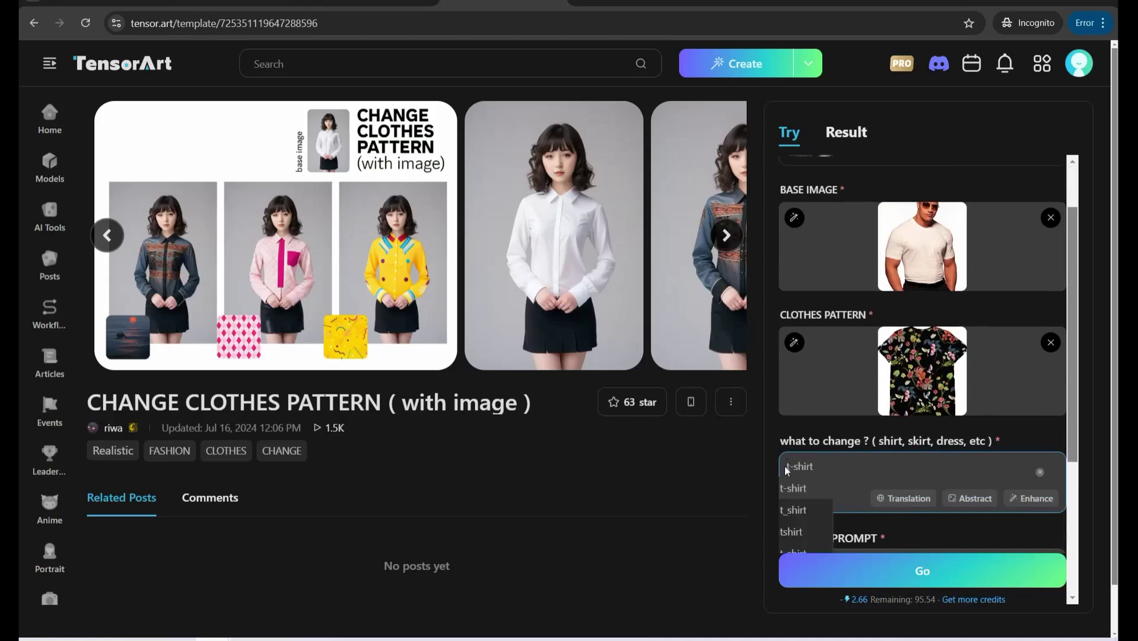
left_click(904, 535)
scroll(893, 584, "down", 4)
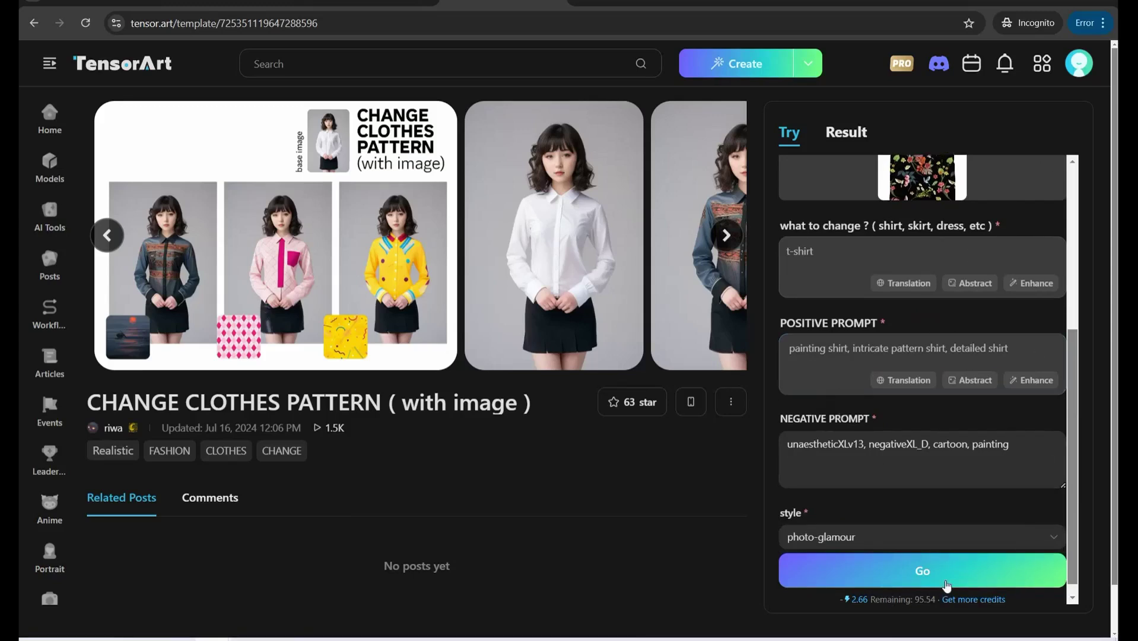
left_click(929, 571)
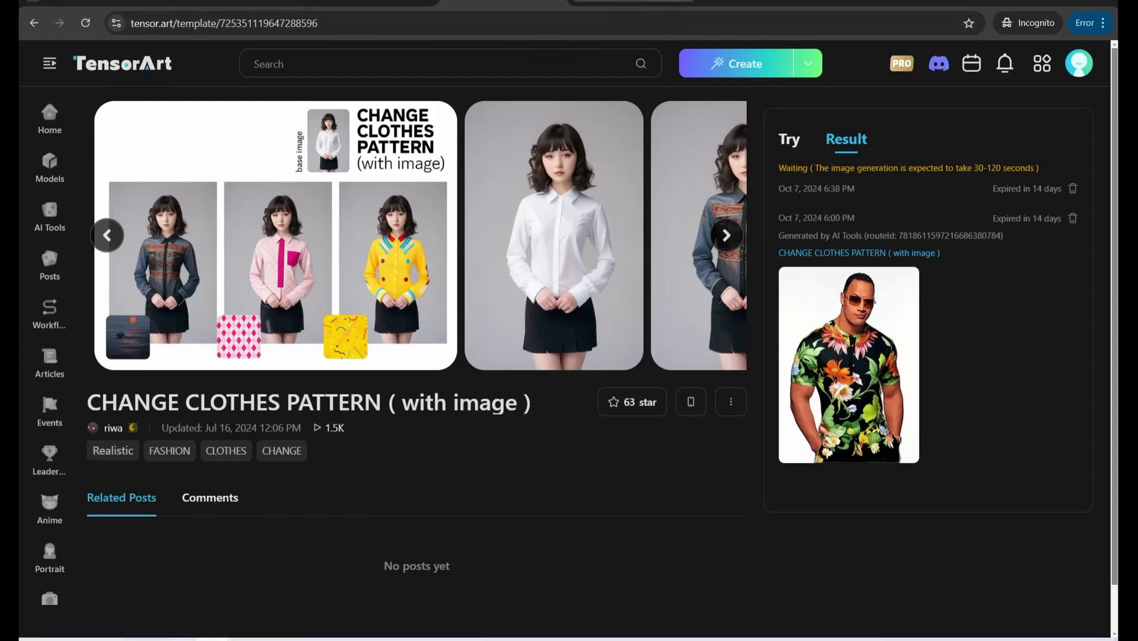
Step: Switch to Hugging Face, search Spaces for "kwai" and open the Kolors Virtual Try-On space
left_click(626, 6)
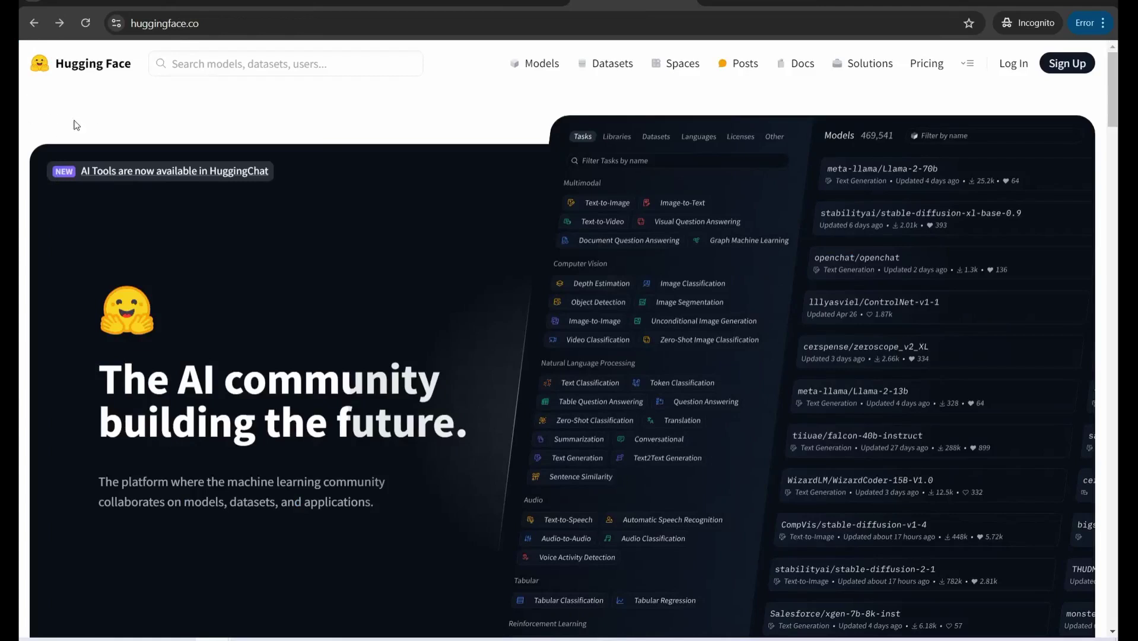
left_click(687, 71)
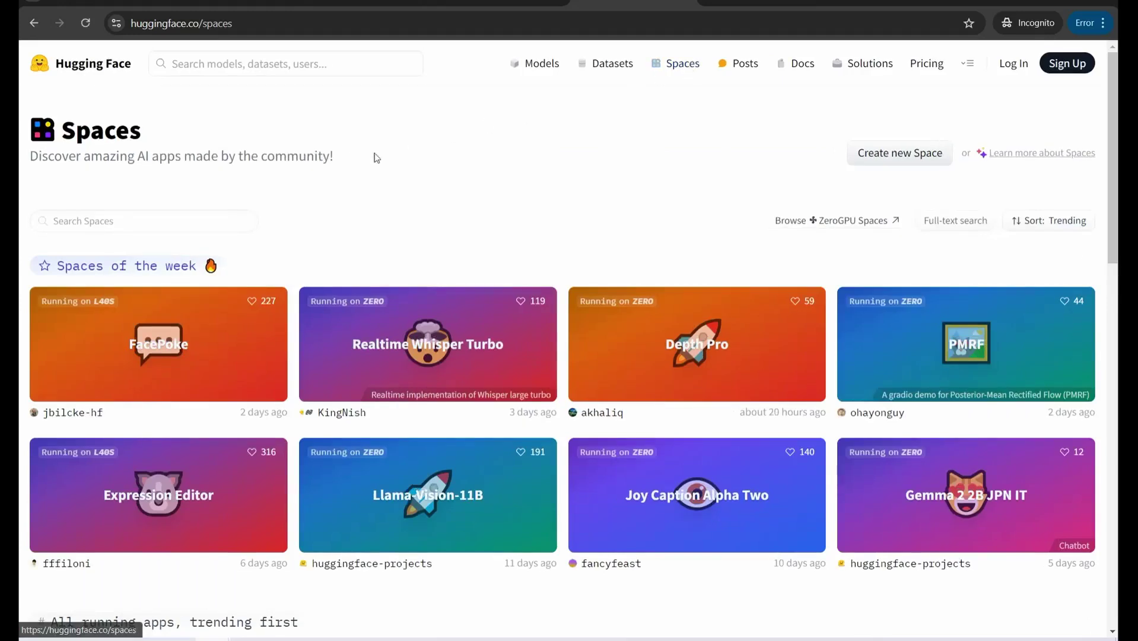
left_click(87, 222)
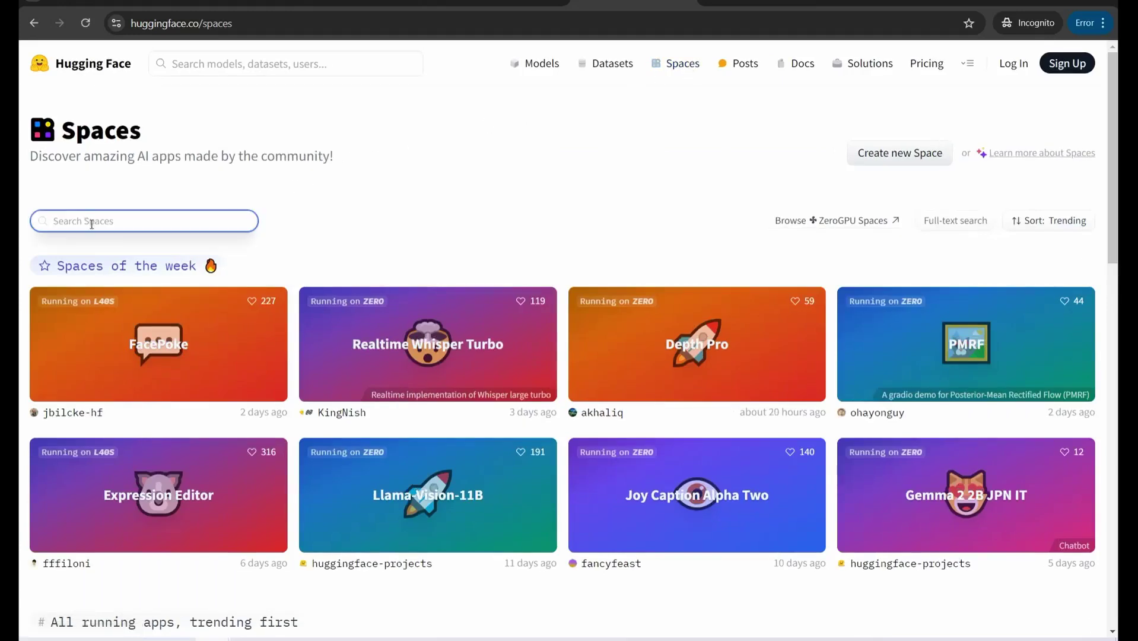
type("kwai")
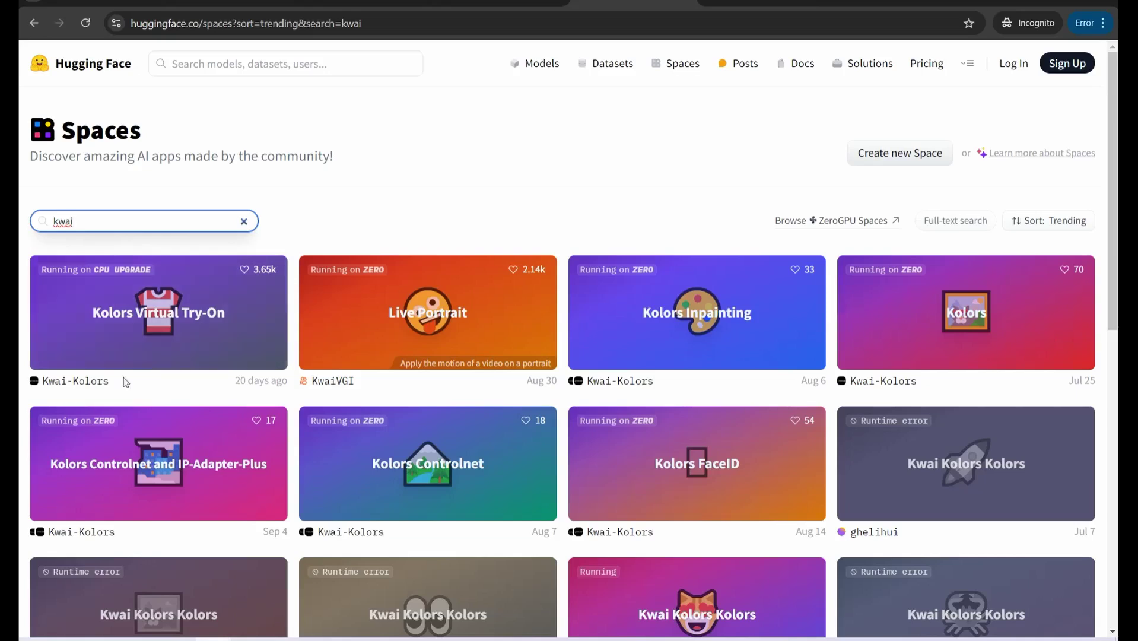
left_click(134, 311)
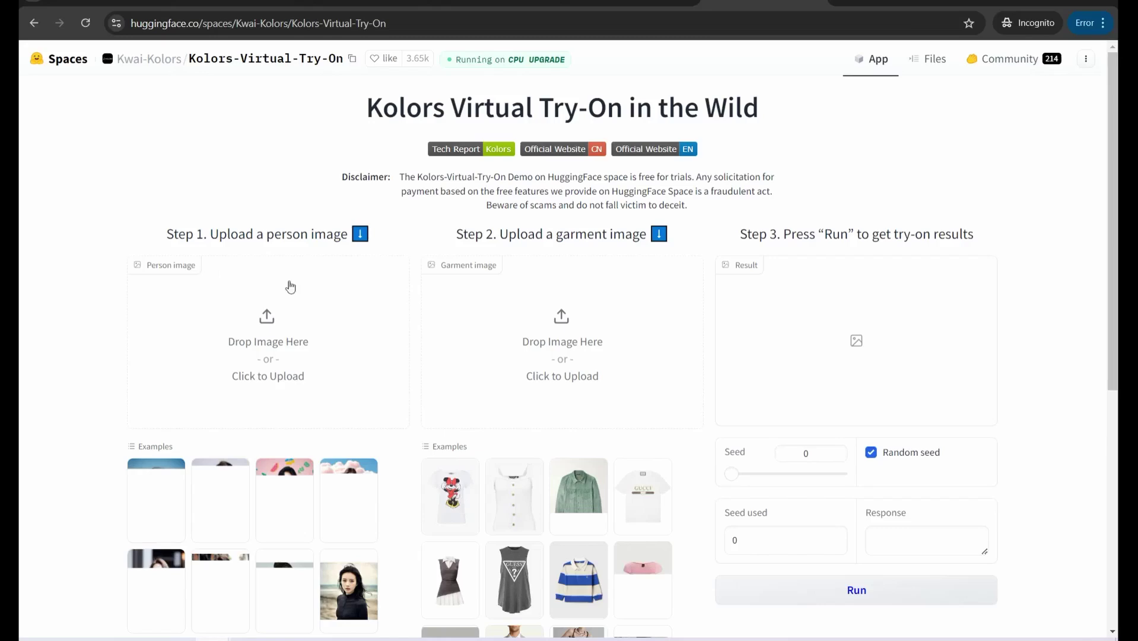
Step: Upload the wrestler photo as the person image, choose the green jacket example as the garment, and run the try-on
left_click_drag(134, 423, 177, 362)
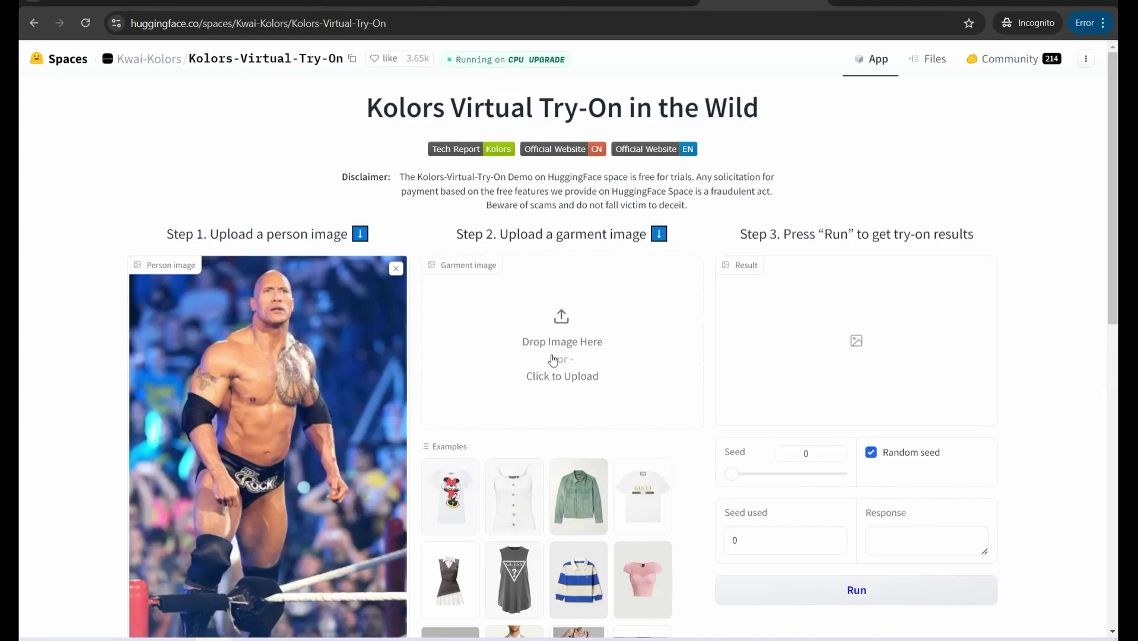
scroll(543, 374, "down", 2)
scroll(578, 380, "down", 2)
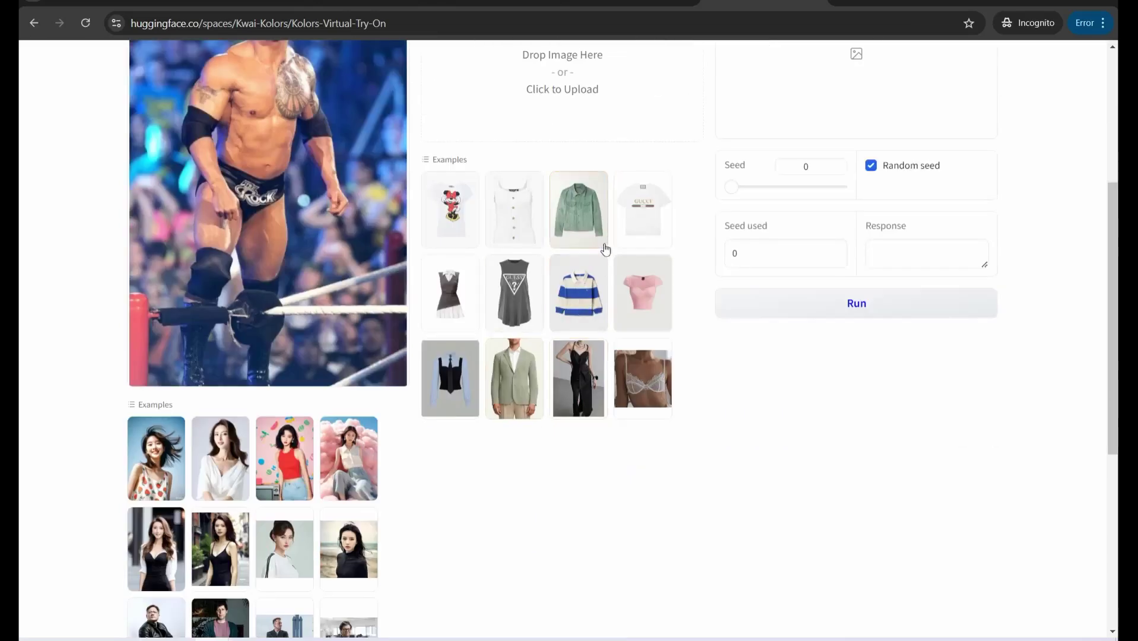
left_click(583, 226)
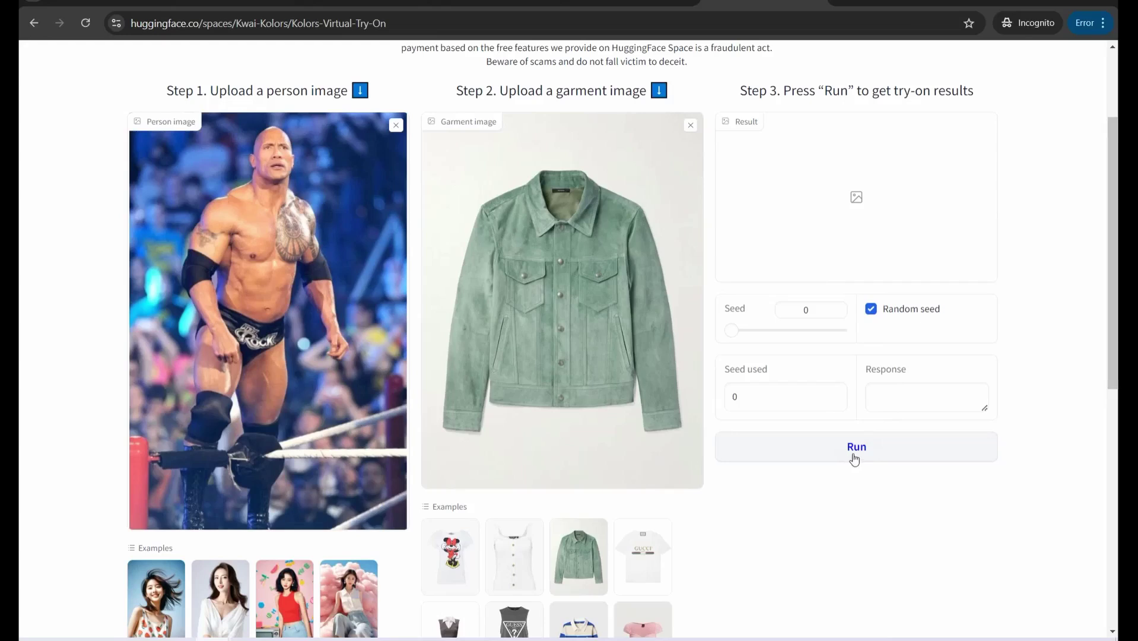
left_click(854, 458)
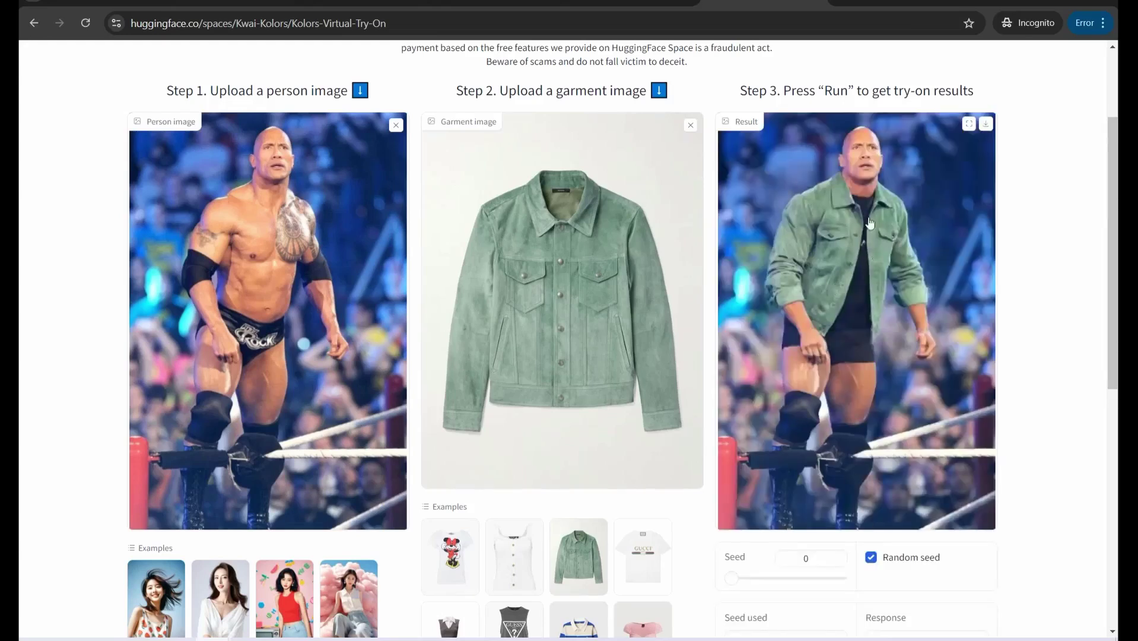
scroll(332, 356, "up", 3)
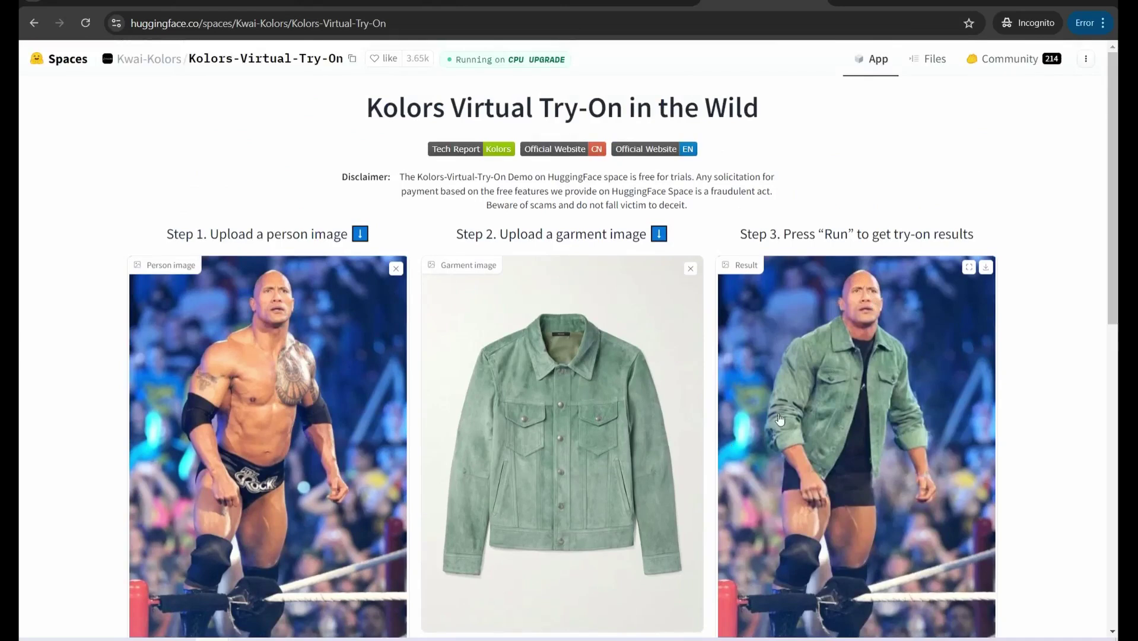
scroll(779, 420, "down", 1)
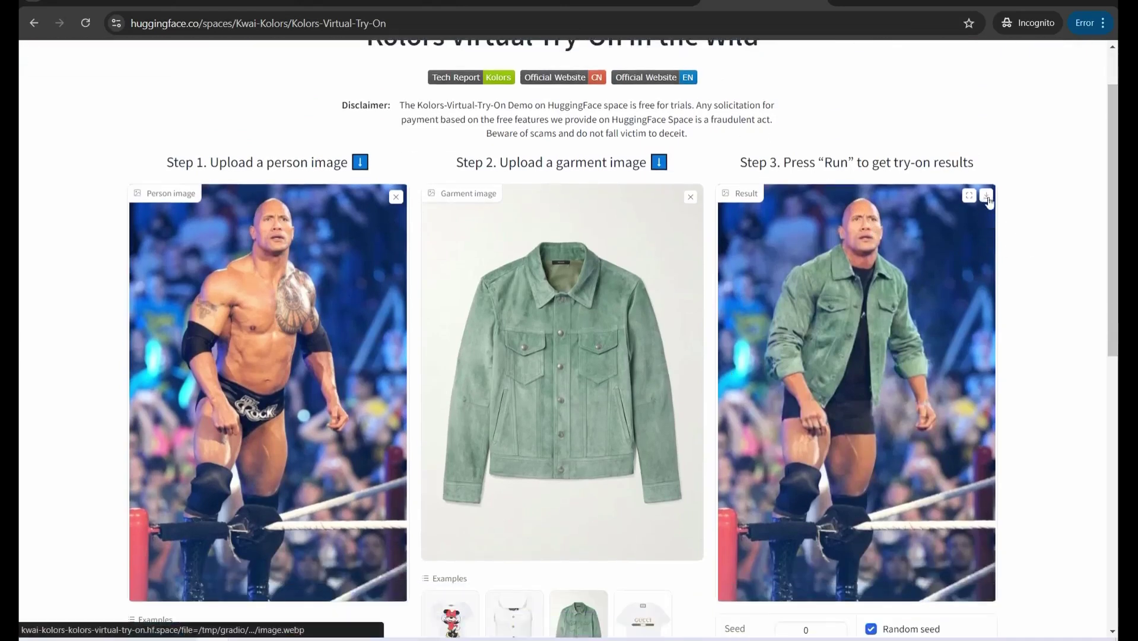